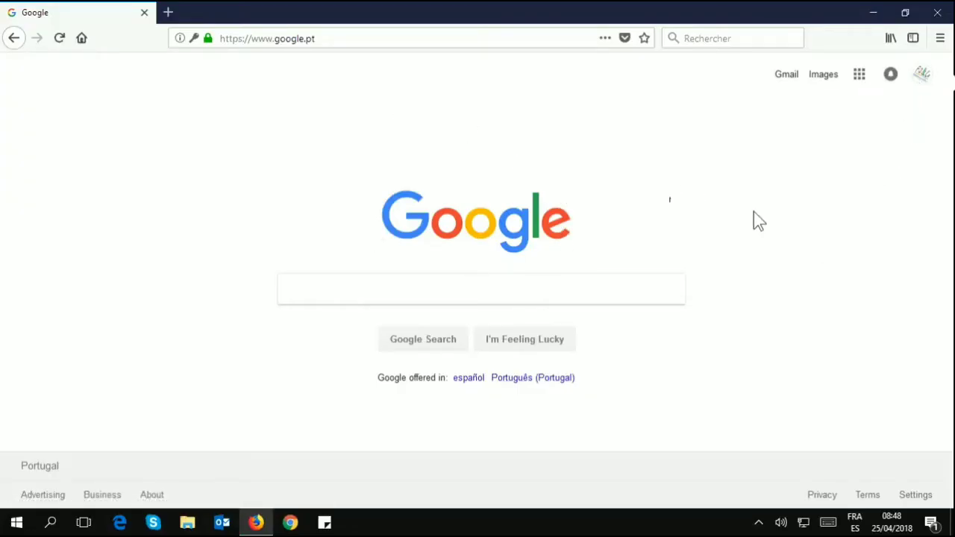
Go from the Google home page to YouTube and open the account's settings
{"action": "left_click", "coordinate": [859, 78]}
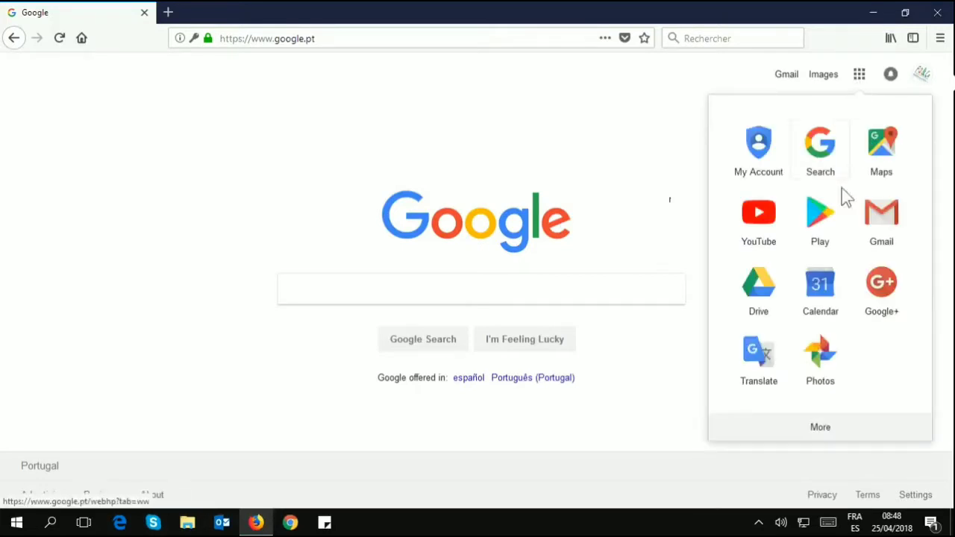
{"action": "left_click", "coordinate": [768, 231]}
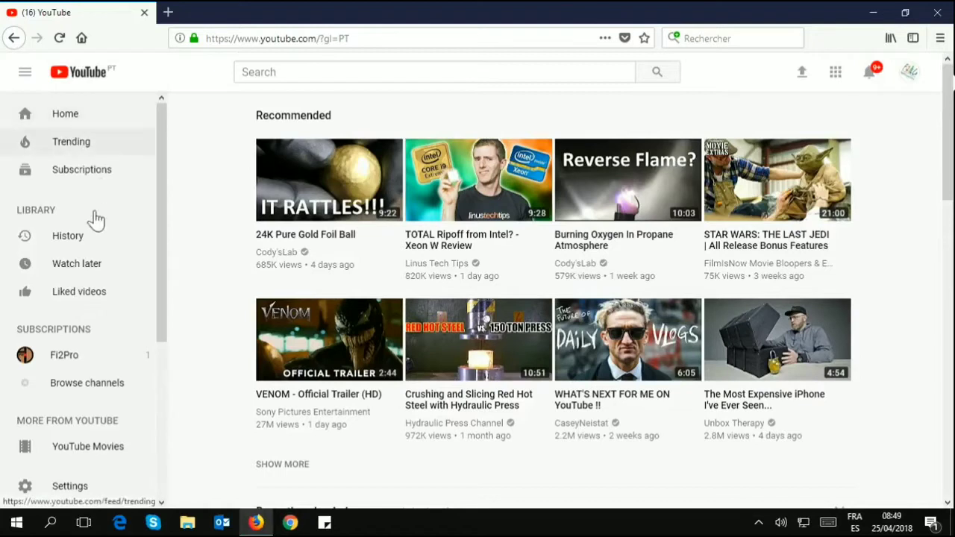
{"action": "scroll", "coordinate": [81, 365], "scroll_direction": "down", "scroll_amount": 1}
{"action": "left_click", "coordinate": [80, 459]}
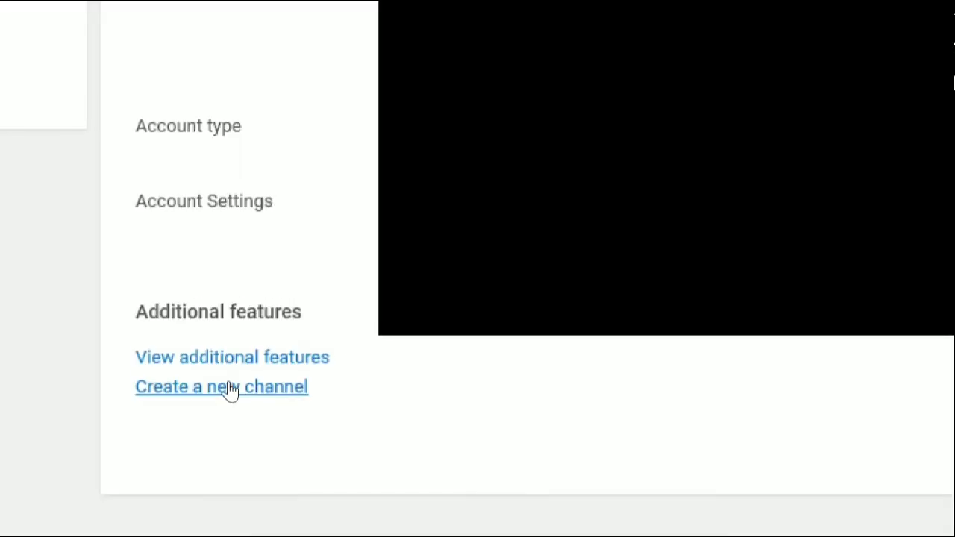
Create a new YouTube channel named Fi2 n Co from the additional account features
{"action": "left_click", "coordinate": [216, 388]}
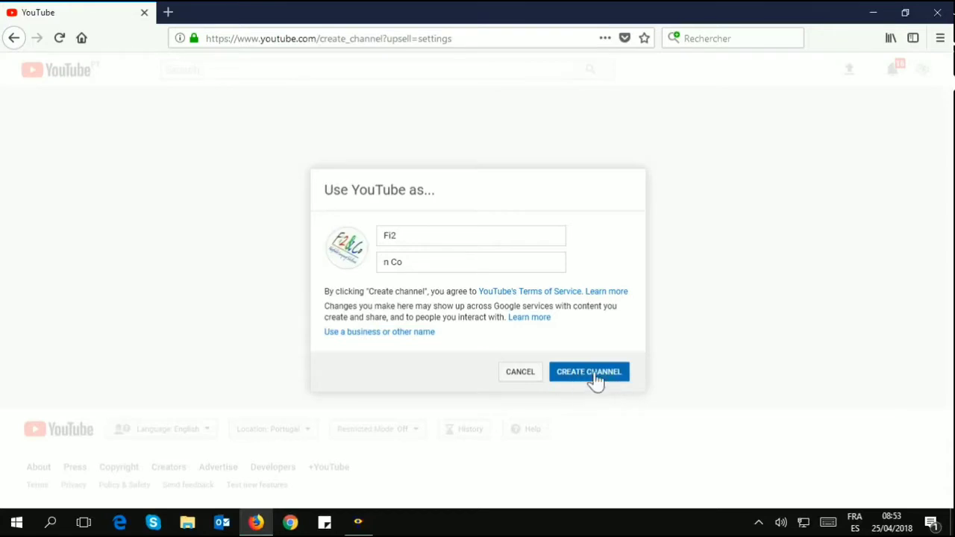
{"action": "left_click", "coordinate": [595, 378]}
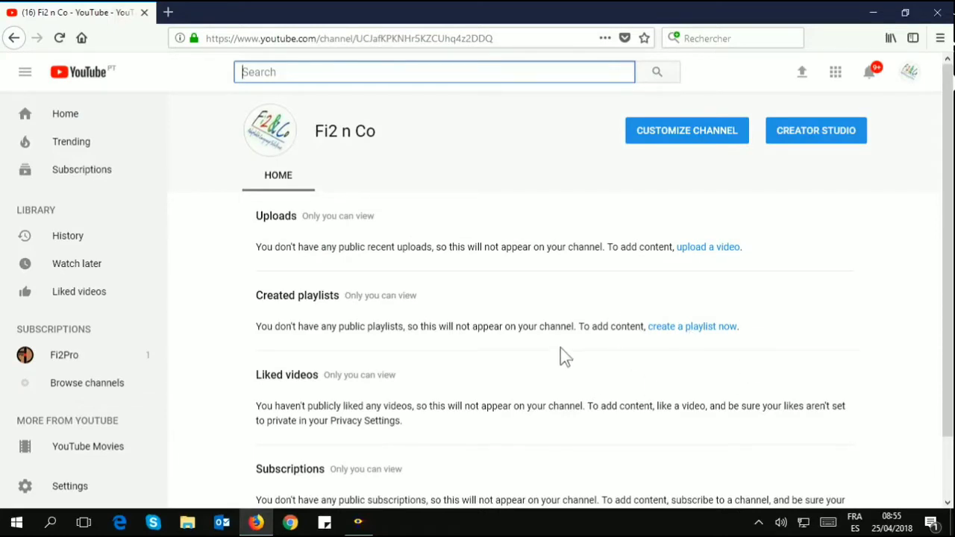
{"action": "scroll", "coordinate": [560, 347], "scroll_direction": "down", "scroll_amount": 2}
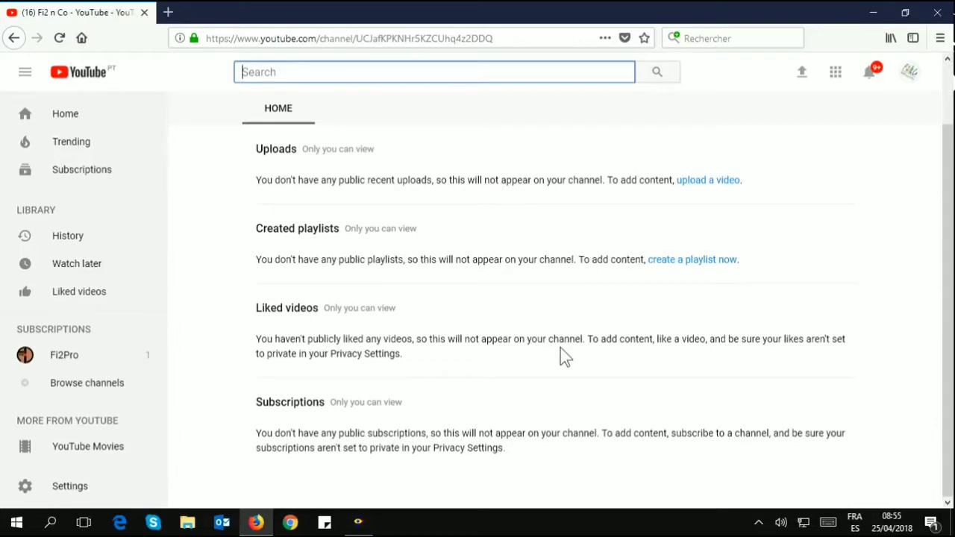
{"action": "scroll", "coordinate": [559, 348], "scroll_direction": "up", "scroll_amount": 2}
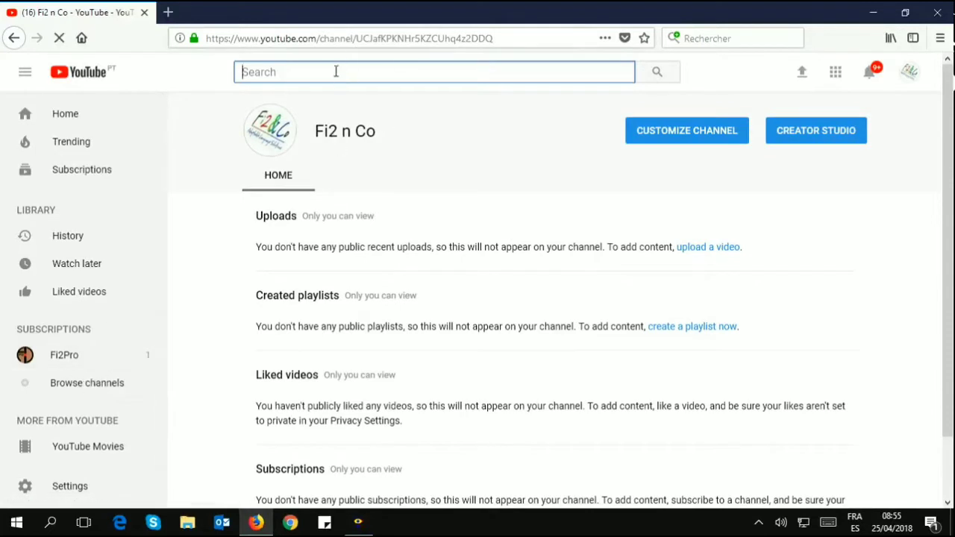
Search YouTube for Fi2Pro and open the video "ProZ.com sample Profile Video"
{"action": "type", "text": "F"}
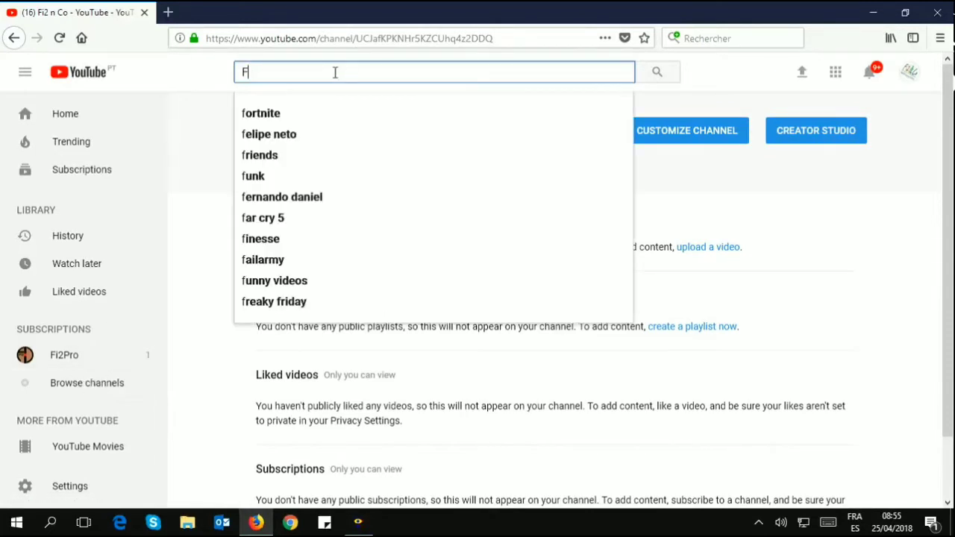
{"action": "type", "text": "i2Pro"}
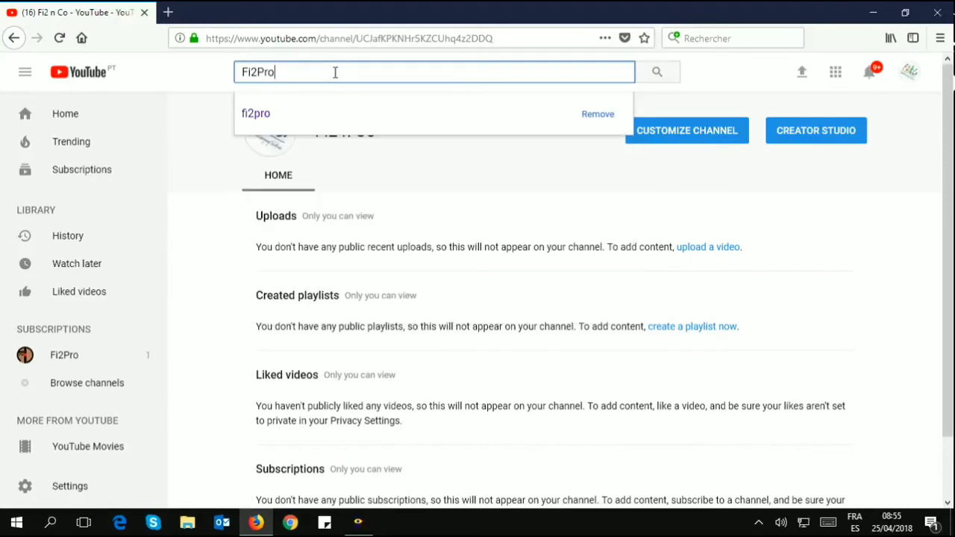
{"action": "key", "text": "Return"}
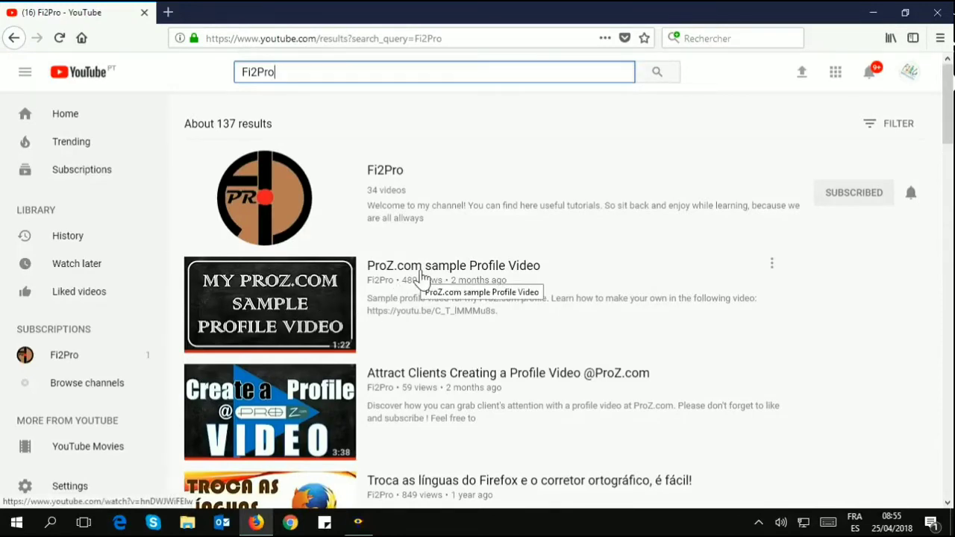
{"action": "left_click", "coordinate": [422, 278]}
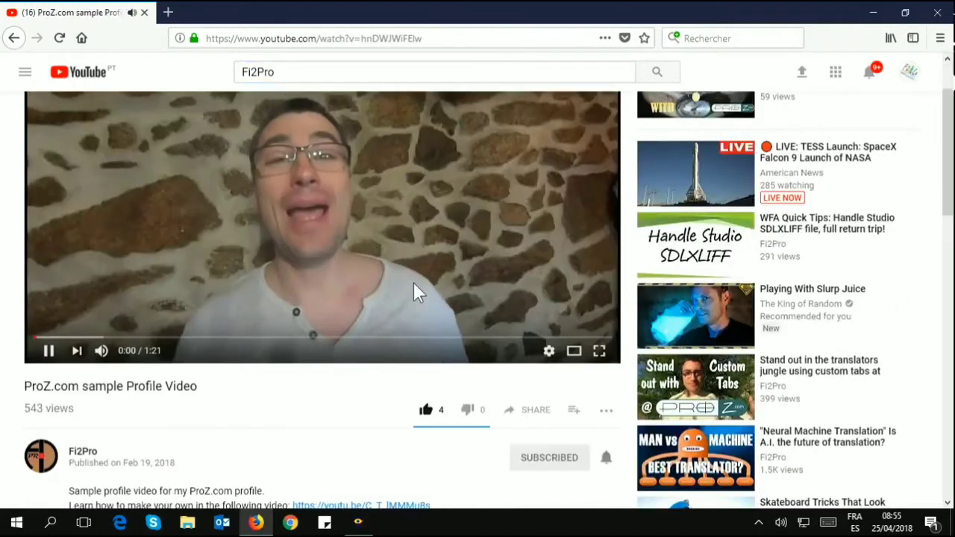
Open the subtitle contribution editor for the ProZ.com sample Profile Video to add translations
{"action": "scroll", "coordinate": [413, 282], "scroll_direction": "down", "scroll_amount": 2}
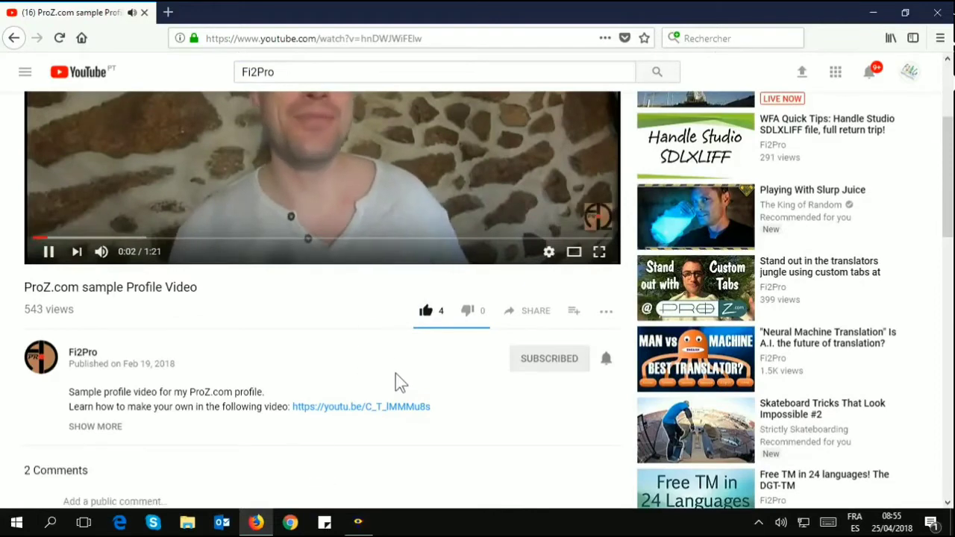
{"action": "scroll", "coordinate": [462, 350], "scroll_direction": "down", "scroll_amount": 2}
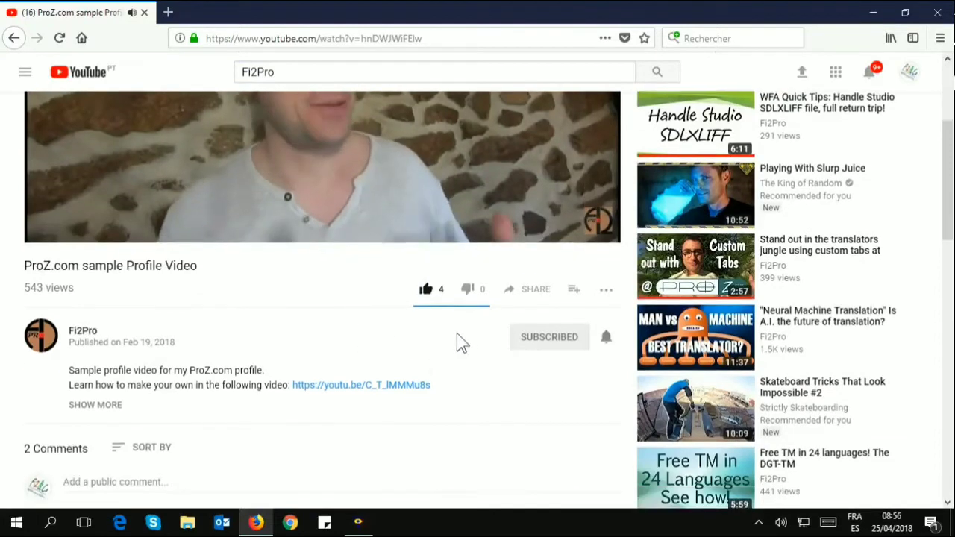
{"action": "scroll", "coordinate": [456, 333], "scroll_direction": "down", "scroll_amount": 3}
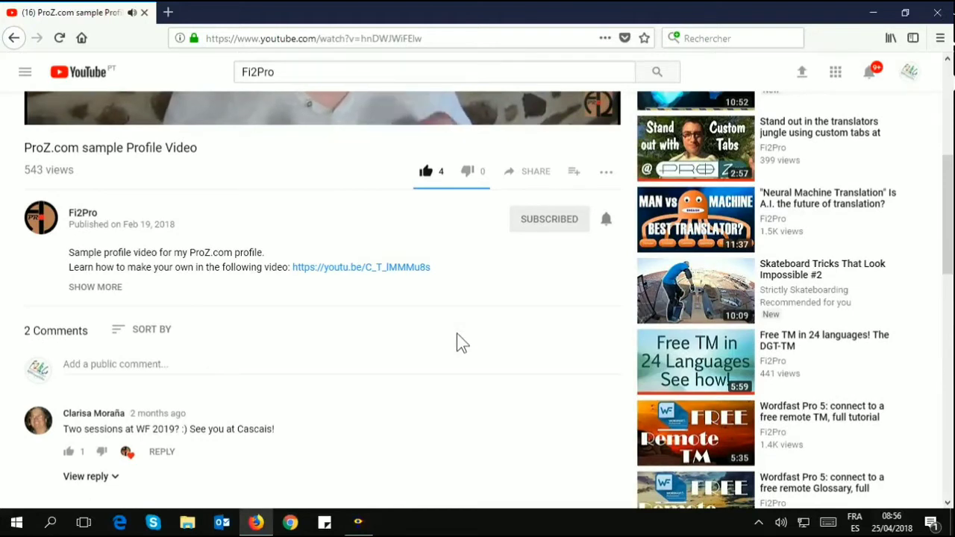
{"action": "left_click", "coordinate": [606, 182]}
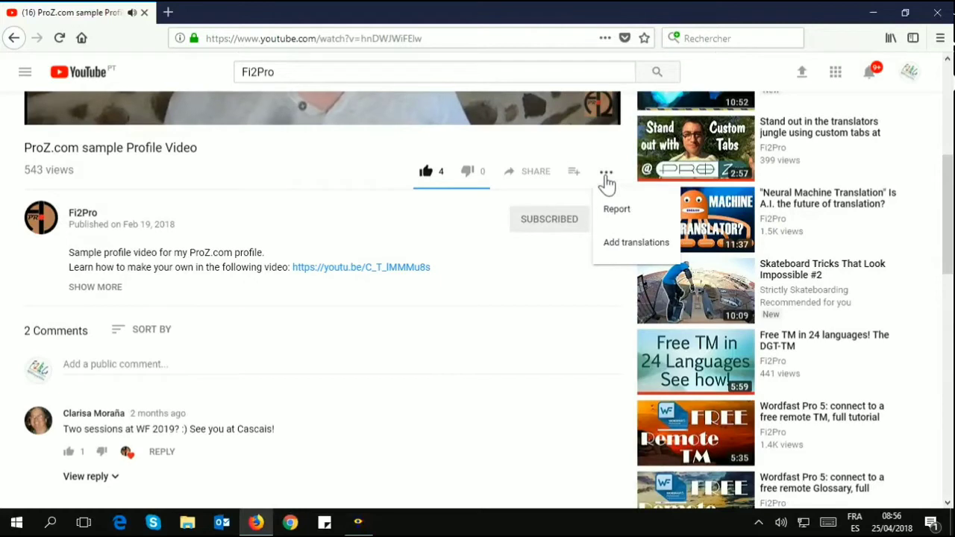
{"action": "left_click", "coordinate": [630, 254]}
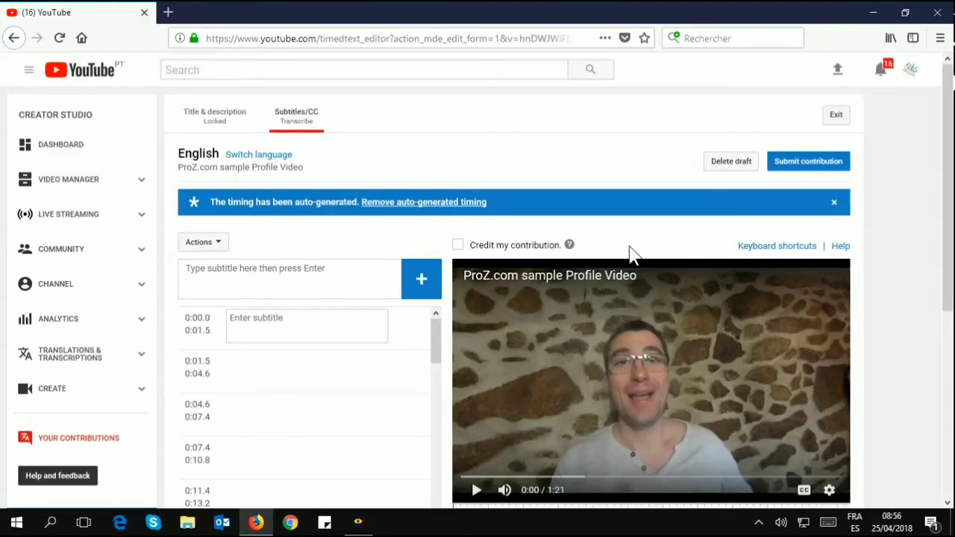
Switch the video's subtitle translation language from English to French
{"action": "scroll", "coordinate": [413, 311], "scroll_direction": "down", "scroll_amount": 5}
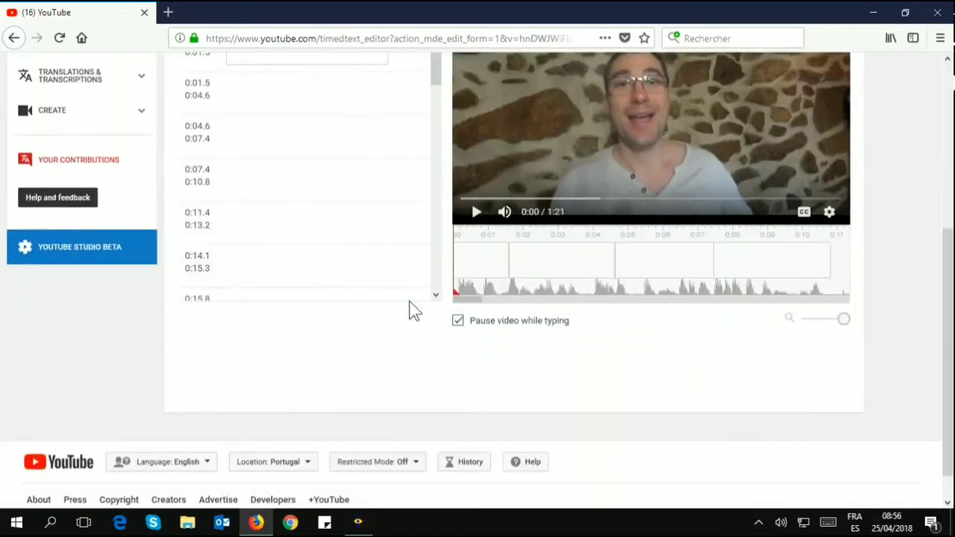
{"action": "scroll", "coordinate": [413, 310], "scroll_direction": "up", "scroll_amount": 3}
{"action": "scroll", "coordinate": [413, 310], "scroll_direction": "down", "scroll_amount": 1}
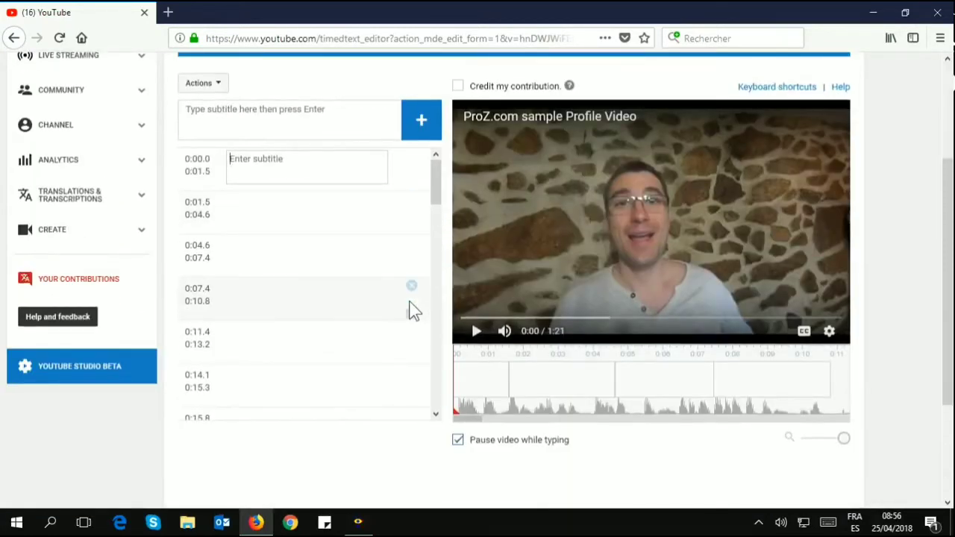
{"action": "scroll", "coordinate": [413, 311], "scroll_direction": "up", "scroll_amount": 3}
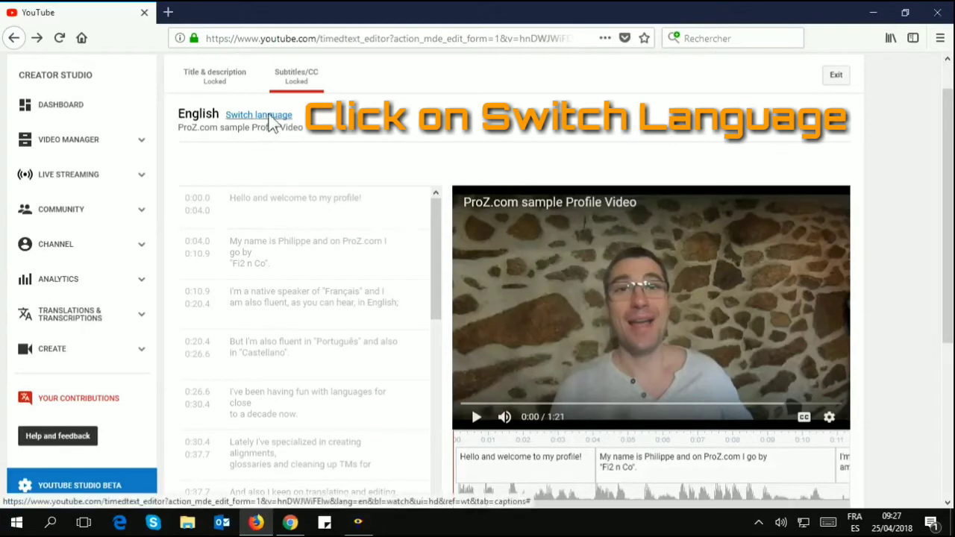
{"action": "left_click", "coordinate": [272, 120]}
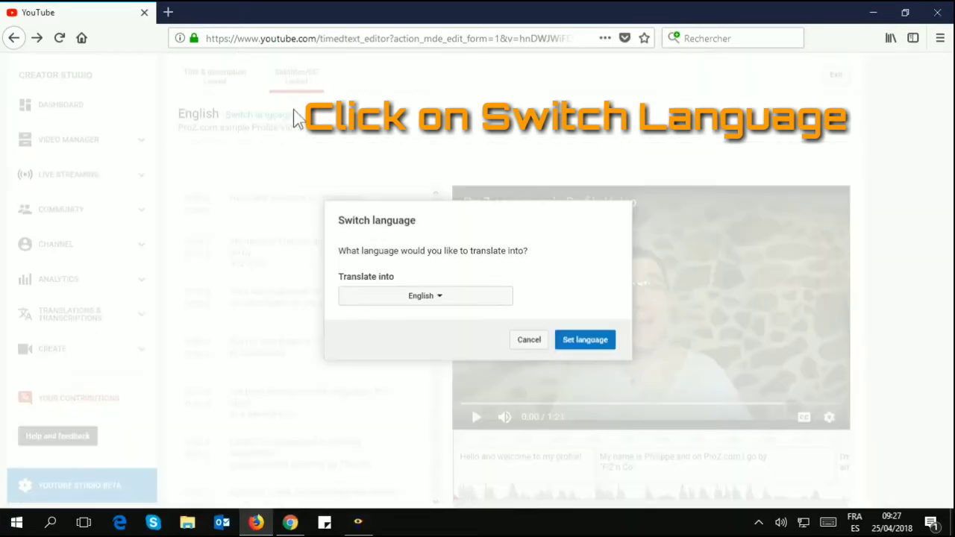
{"action": "left_click", "coordinate": [424, 301]}
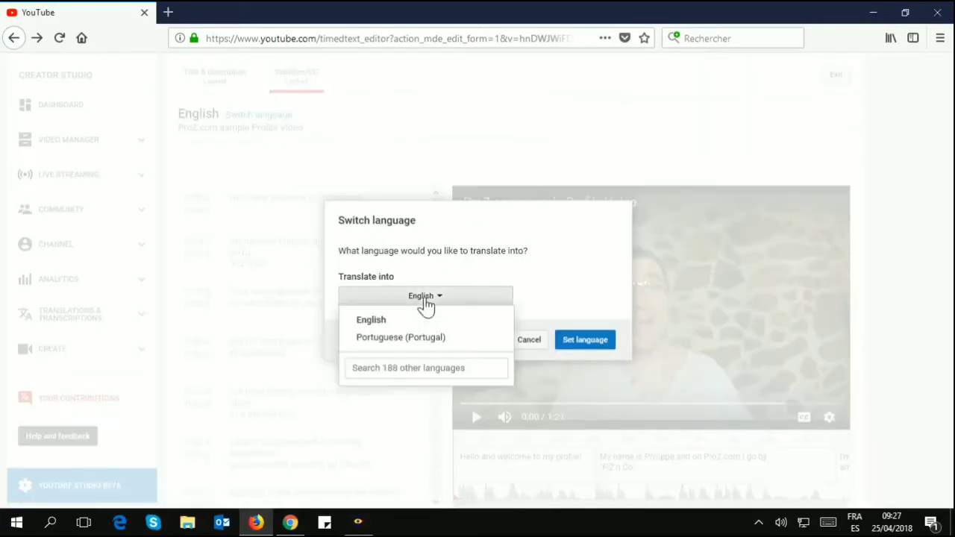
{"action": "left_click", "coordinate": [415, 368]}
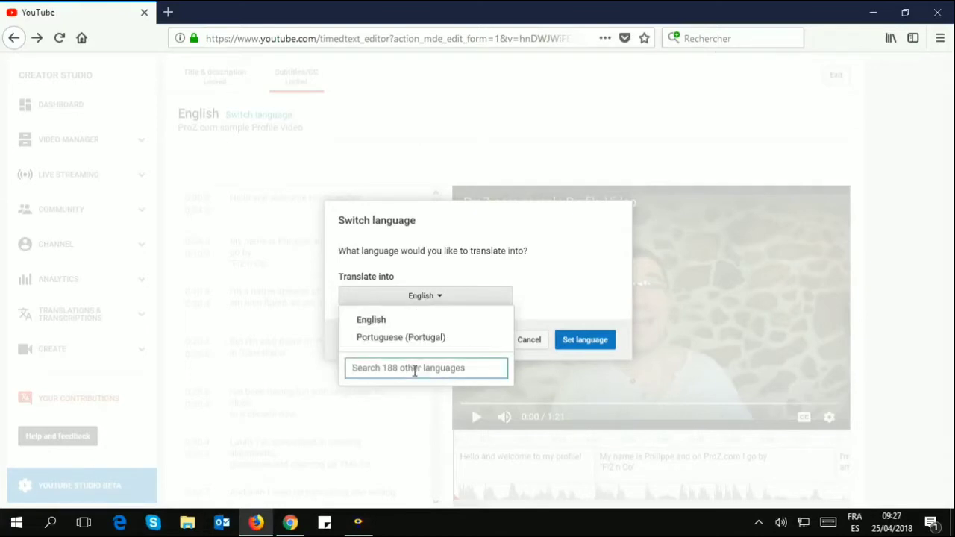
{"action": "type", "text": "Fre"}
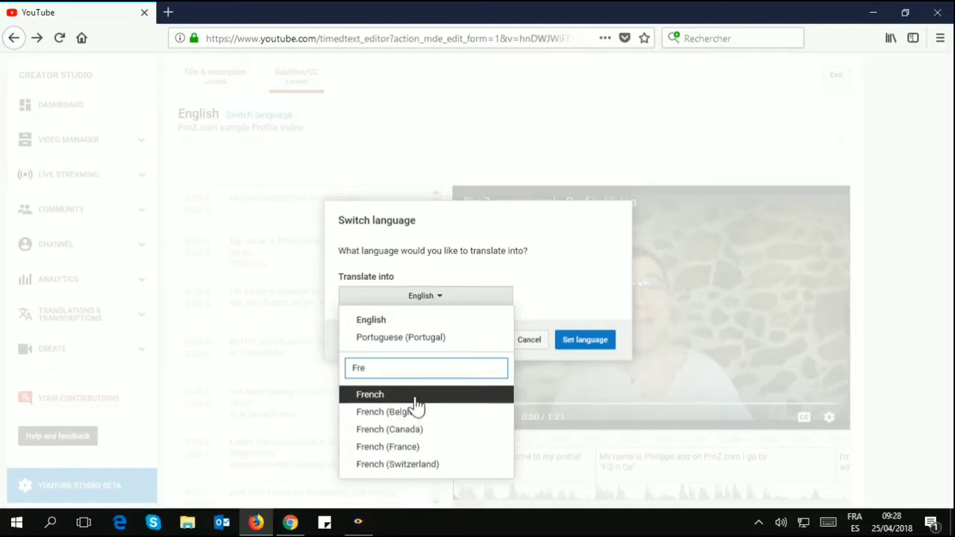
{"action": "key", "text": "Return"}
{"action": "left_click", "coordinate": [595, 340]}
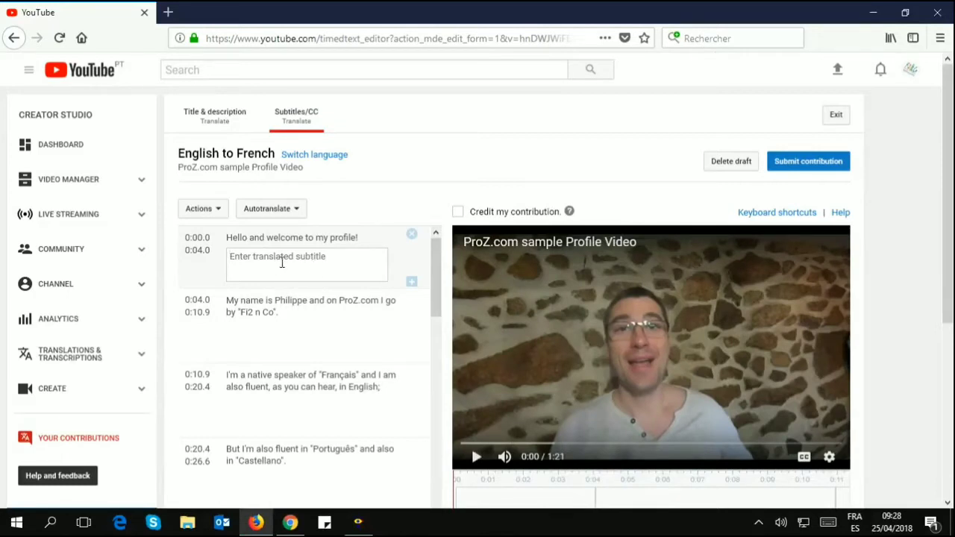
{"action": "scroll", "coordinate": [298, 380], "scroll_direction": "down", "scroll_amount": 3}
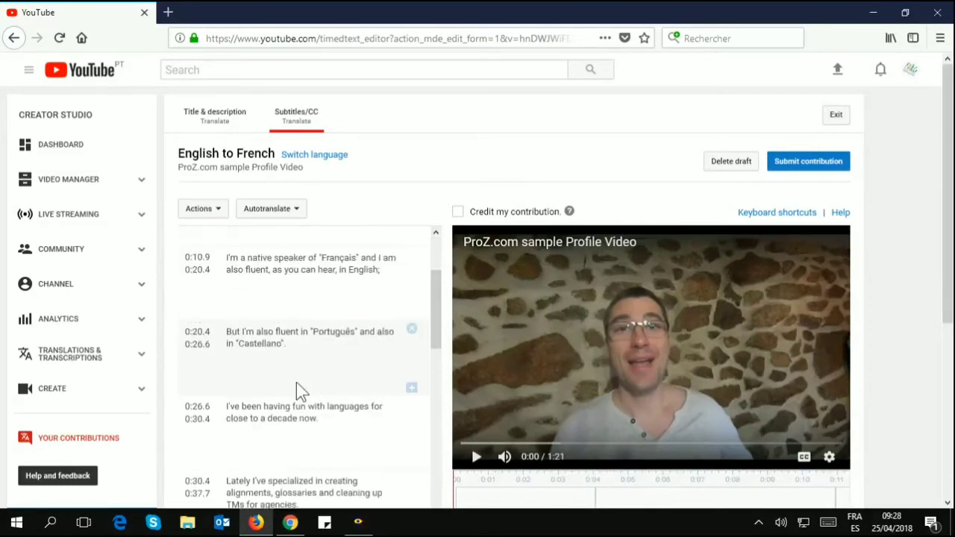
{"action": "scroll", "coordinate": [284, 307], "scroll_direction": "up", "scroll_amount": 3}
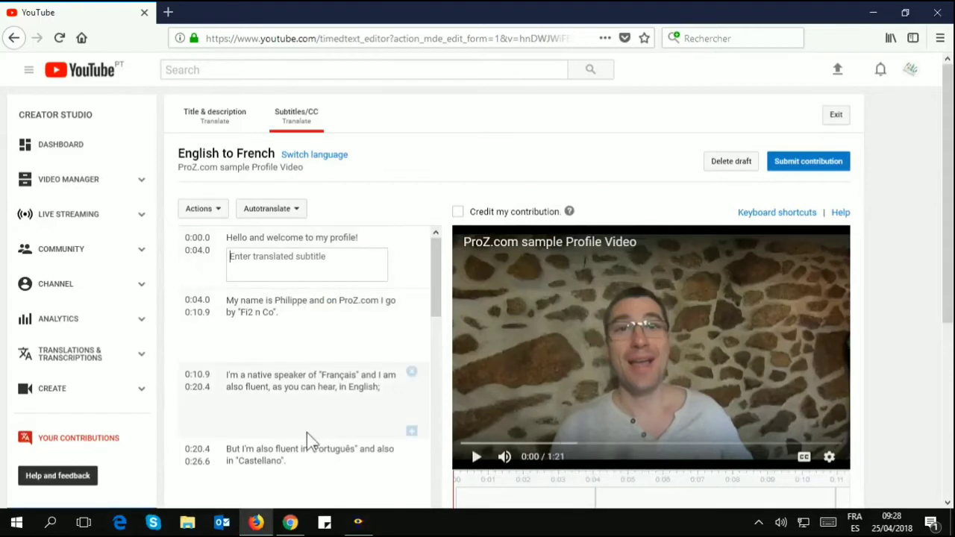
{"action": "left_click", "coordinate": [295, 211]}
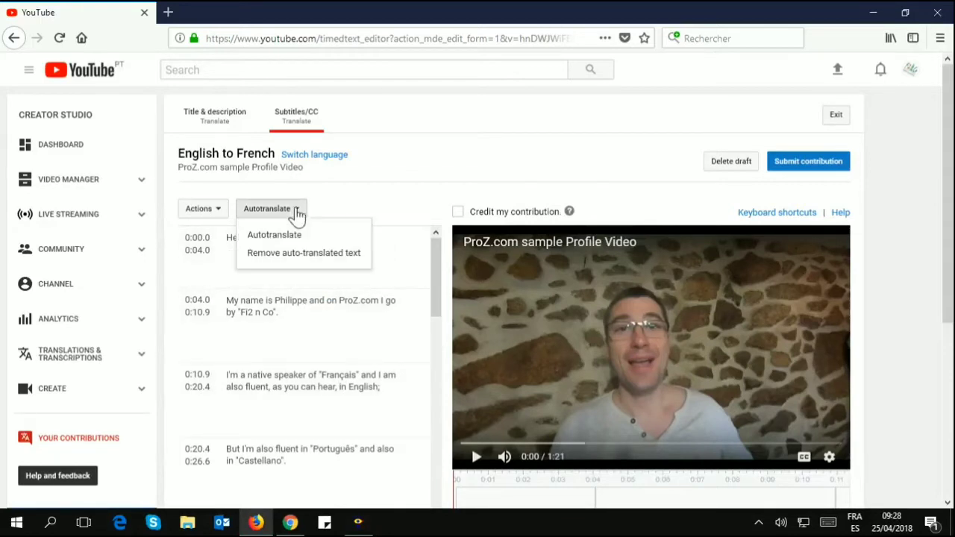
{"action": "left_click", "coordinate": [296, 212]}
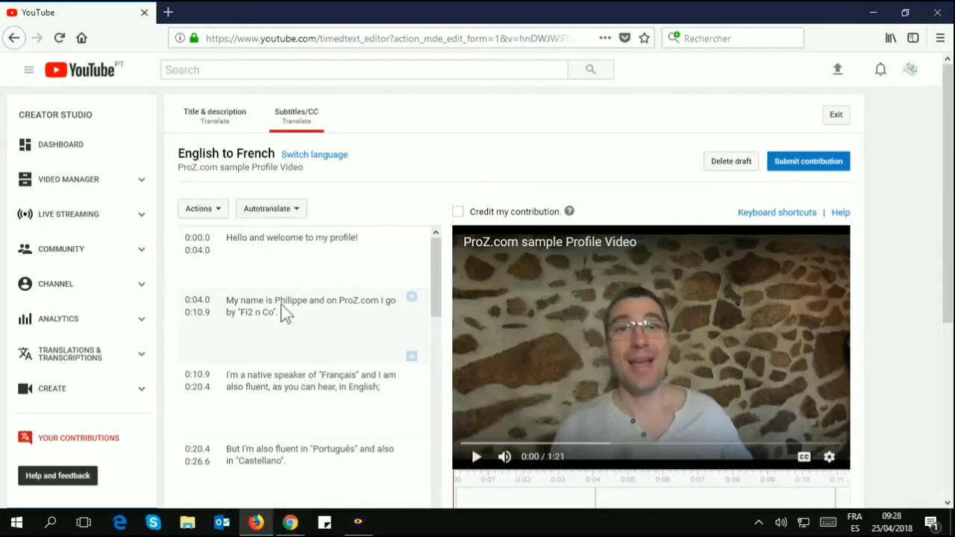
Translate the first subtitle, "Hello and welcome to my profile!", into French as "Bonjour et bienvenus sur mon profil!"
{"action": "left_click", "coordinate": [318, 254]}
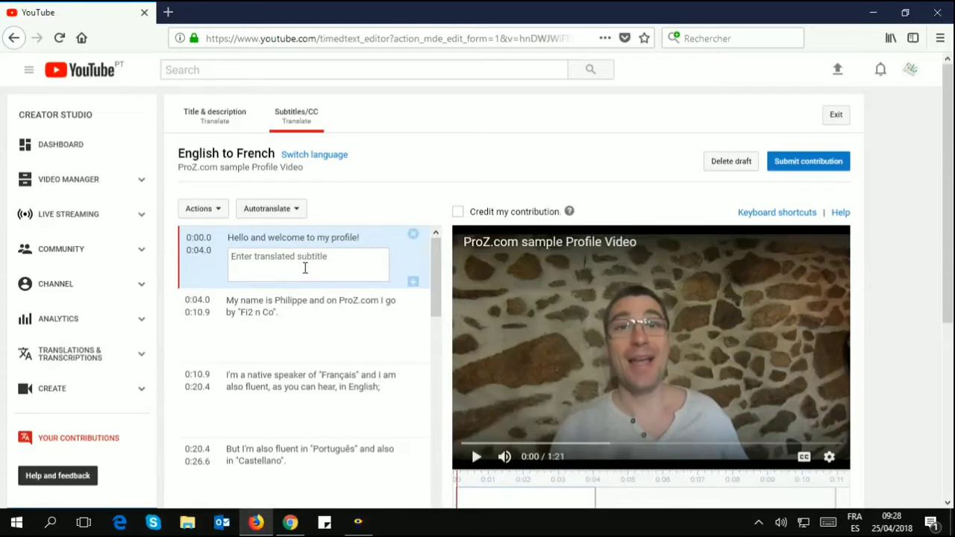
{"action": "type", "text": "Bon"}
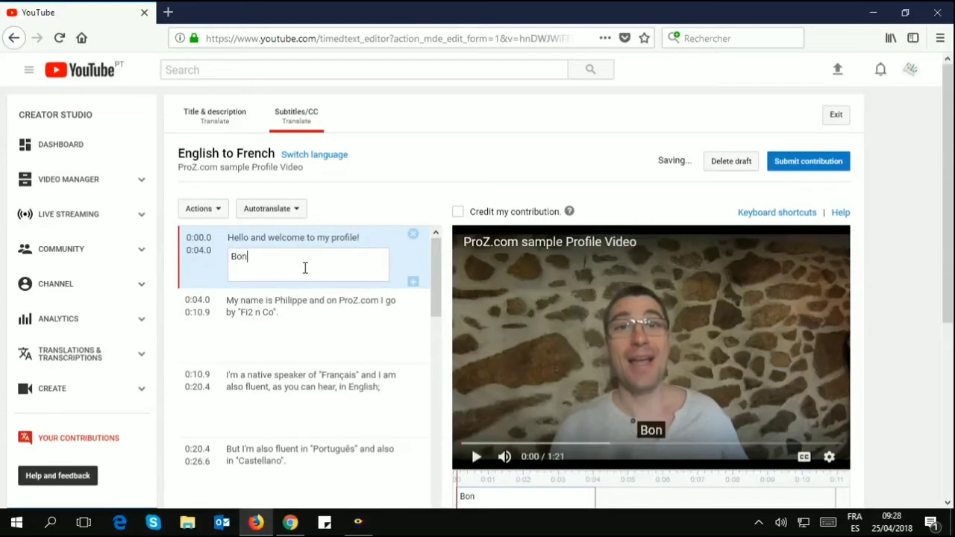
{"action": "type", "text": "jour e"}
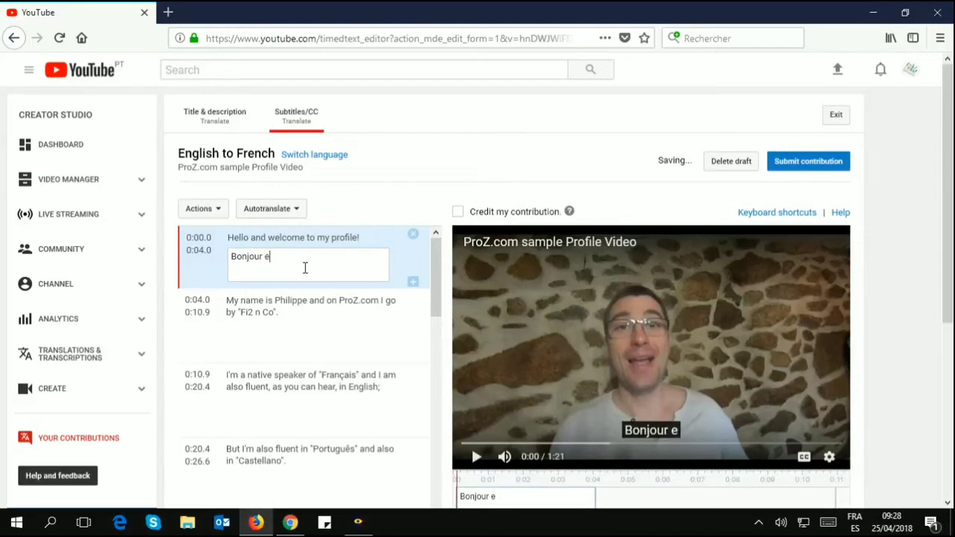
{"action": "type", "text": "t bienve"}
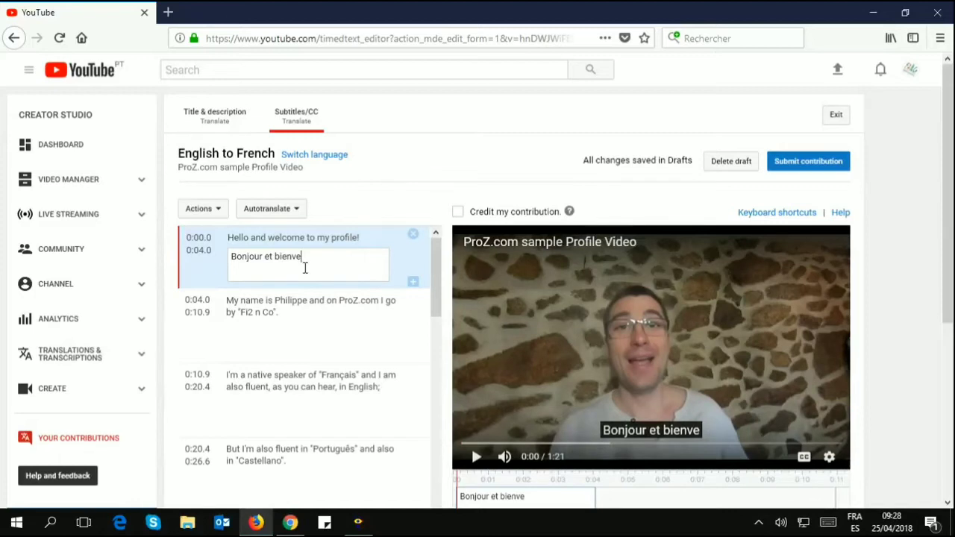
{"action": "type", "text": "nus"}
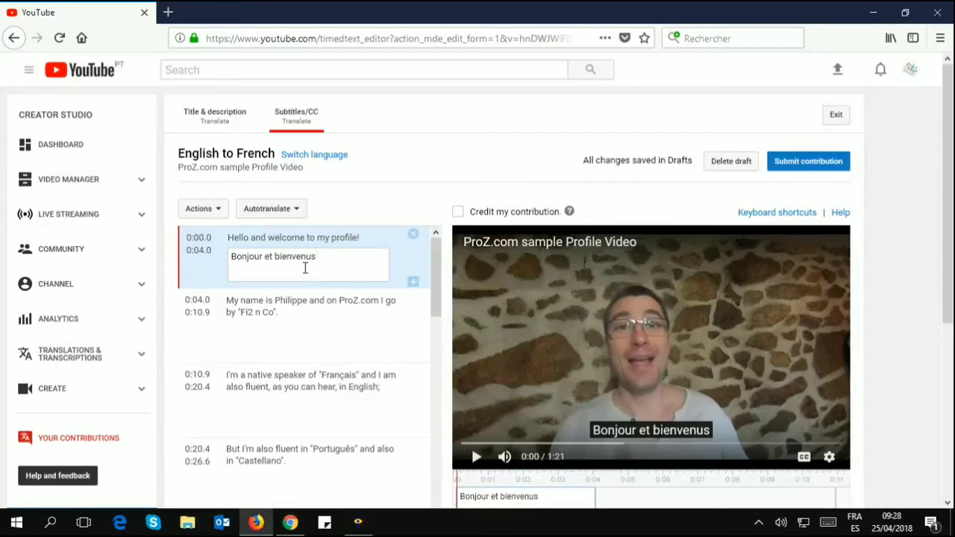
{"action": "type", "text": "sur"}
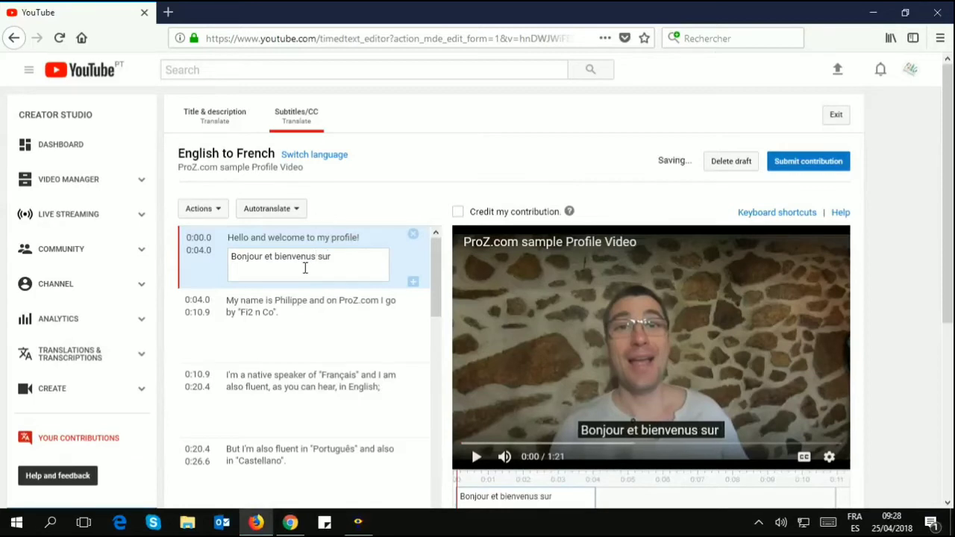
{"action": "type", "text": " mon profi"}
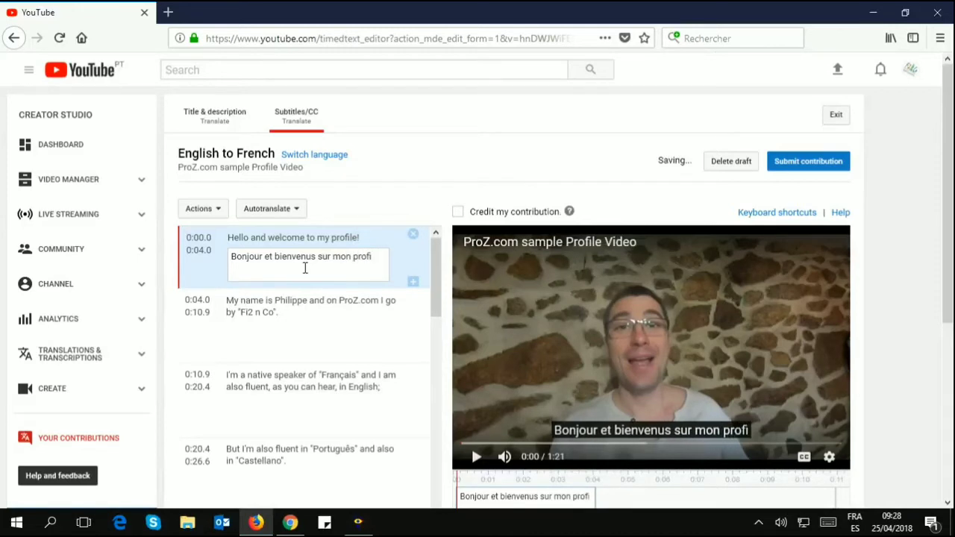
{"action": "type", "text": "l"}
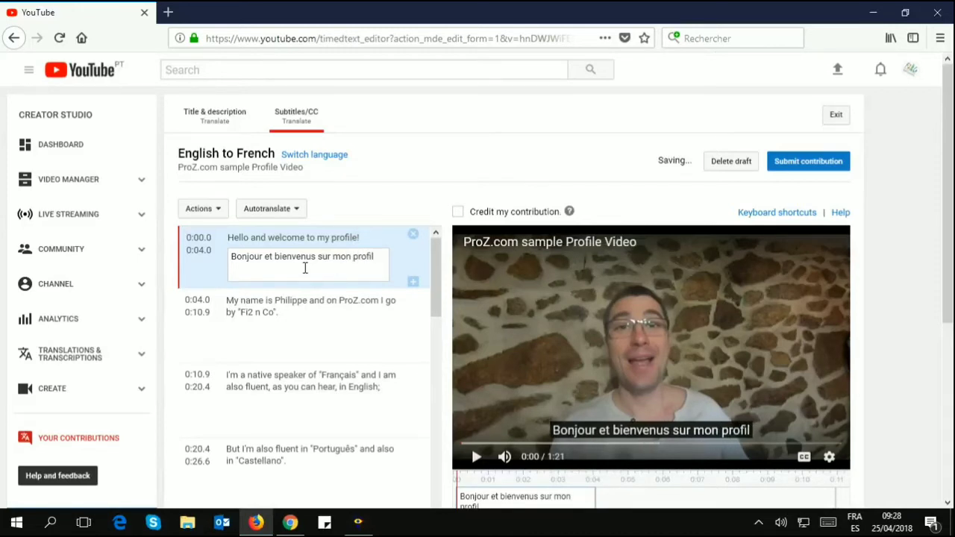
{"action": "type", "text": "!"}
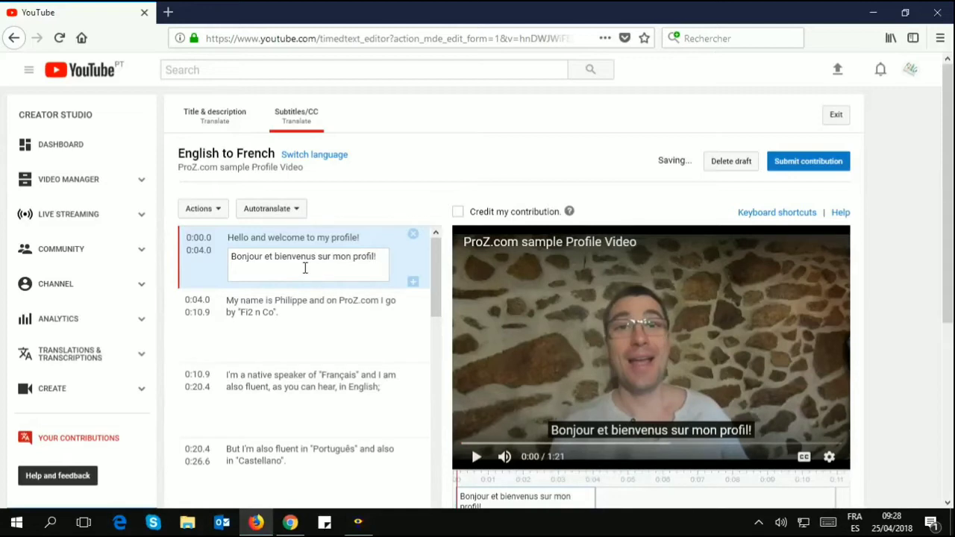
{"action": "left_click", "coordinate": [328, 314]}
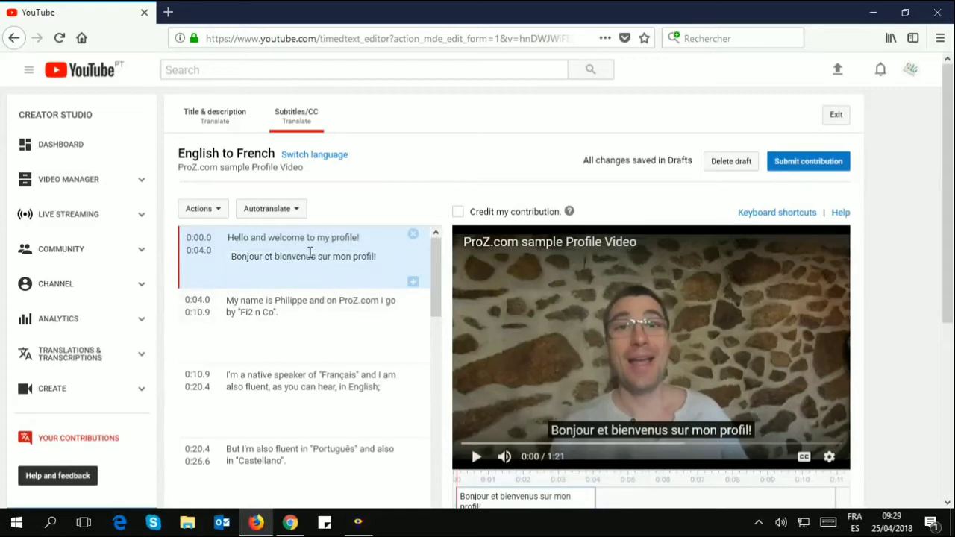
Begin the French translation of the second subtitle, starting at 0:04.0, with "Je m"
{"action": "scroll", "coordinate": [309, 254], "scroll_direction": "down", "scroll_amount": 2}
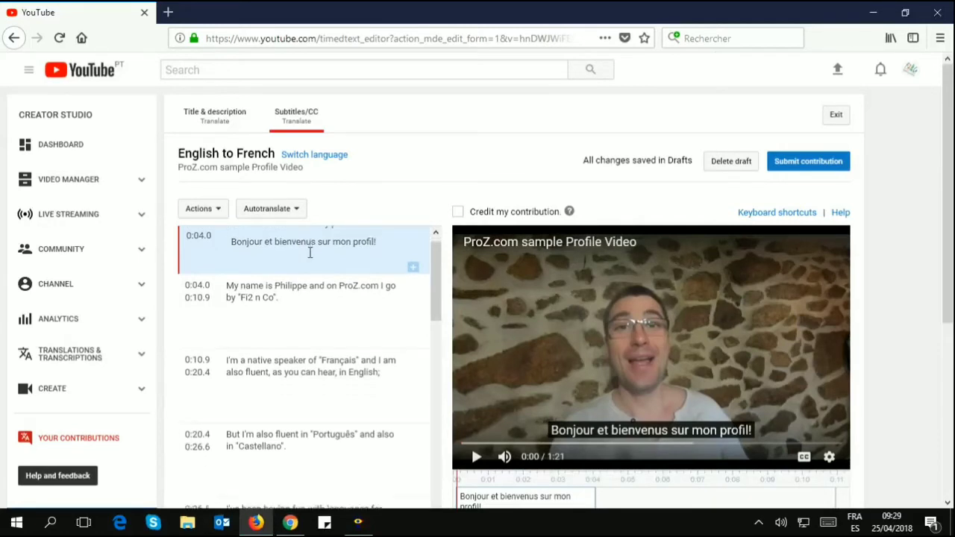
{"action": "scroll", "coordinate": [319, 231], "scroll_direction": "up", "scroll_amount": 2}
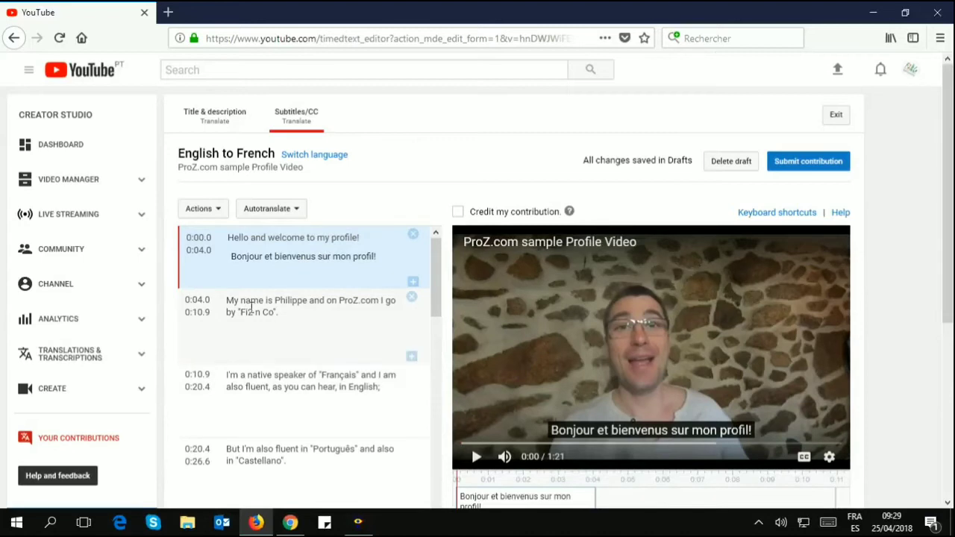
{"action": "left_click", "coordinate": [290, 323]}
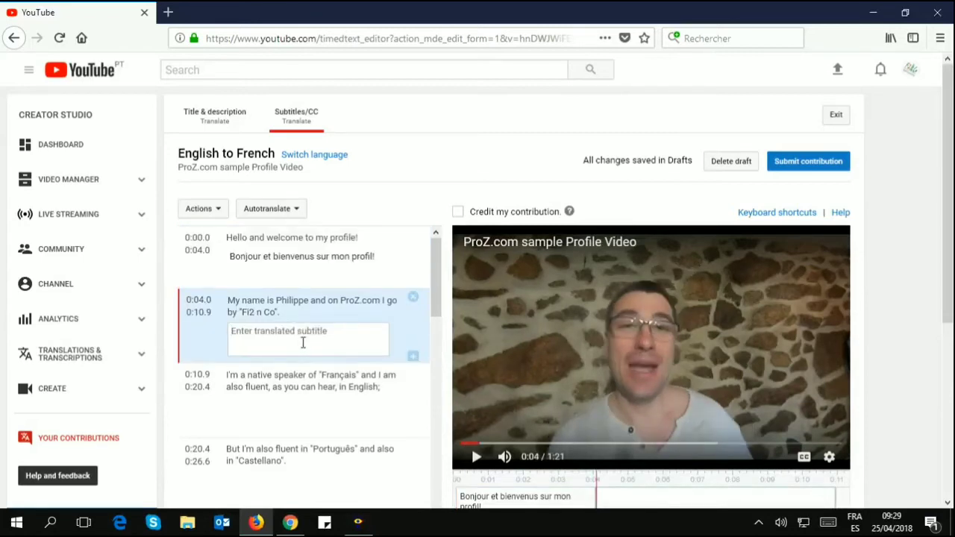
{"action": "type", "text": "Je m"}
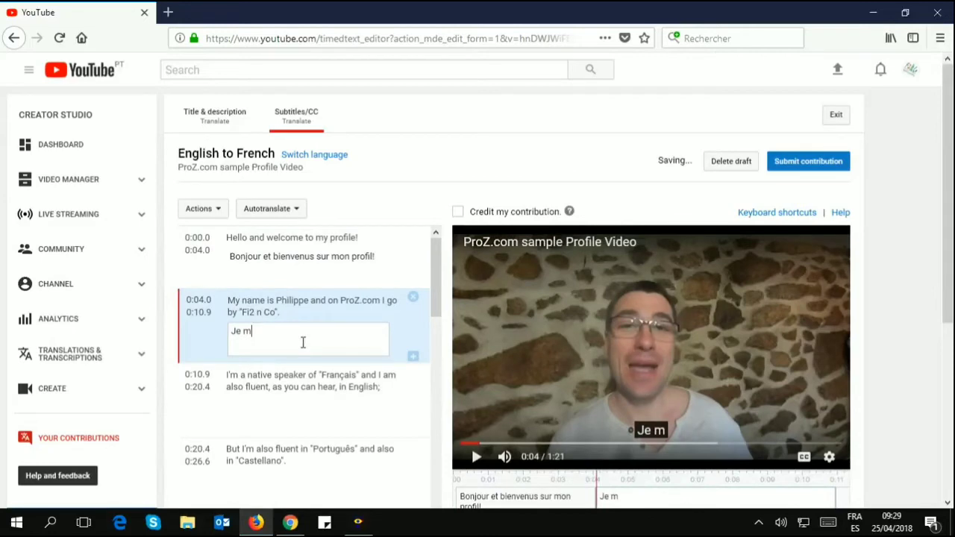
{"action": "type", "text": "a"}
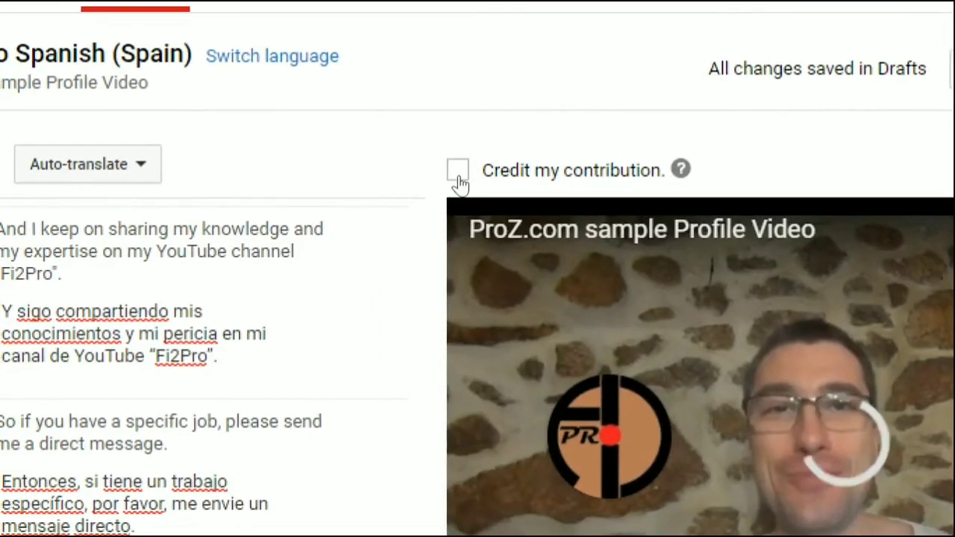
Enable credit for the Spanish (Spain) subtitle contribution and submit it as done and ready to be reviewed
{"action": "left_click", "coordinate": [458, 172]}
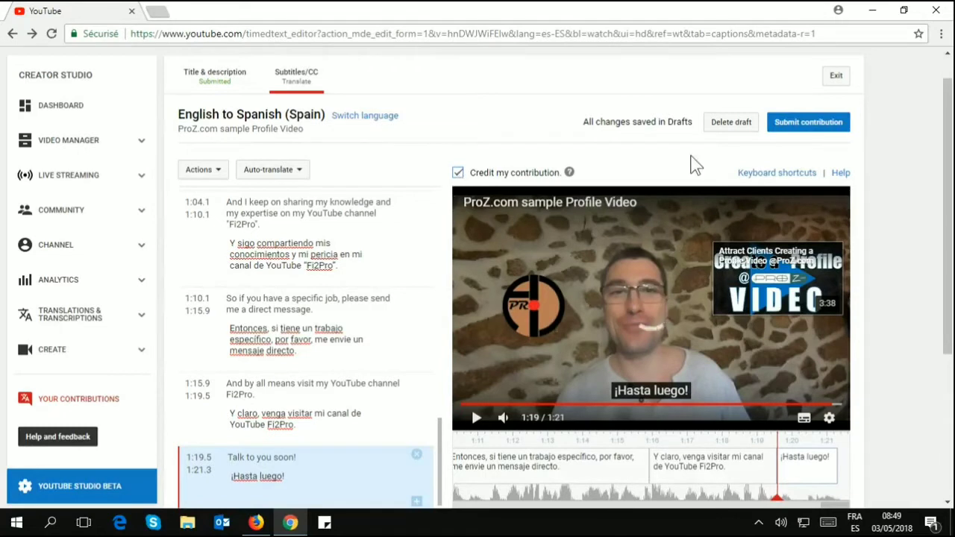
{"action": "left_click", "coordinate": [796, 123]}
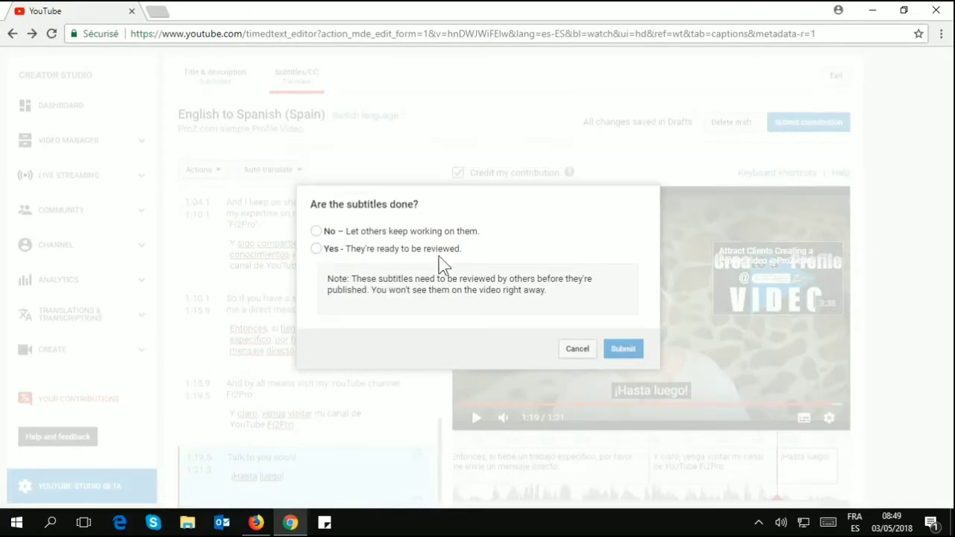
{"action": "left_click", "coordinate": [317, 251]}
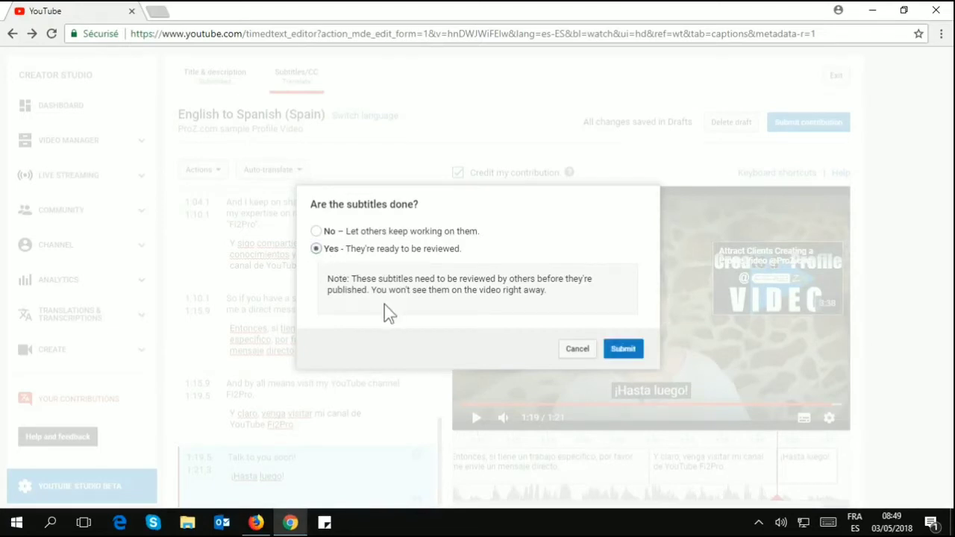
{"action": "left_click", "coordinate": [634, 347]}
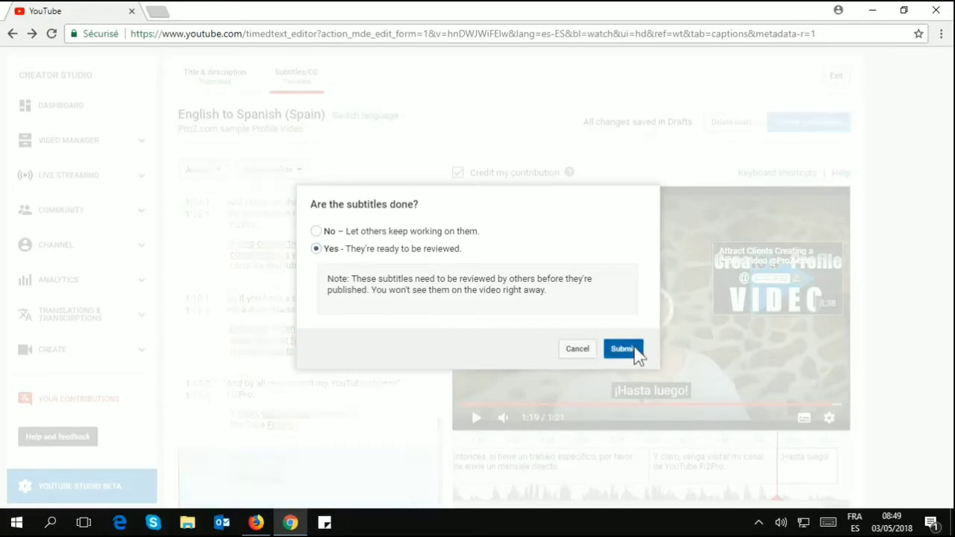
{"action": "mouse_move", "coordinate": [548, 287]}
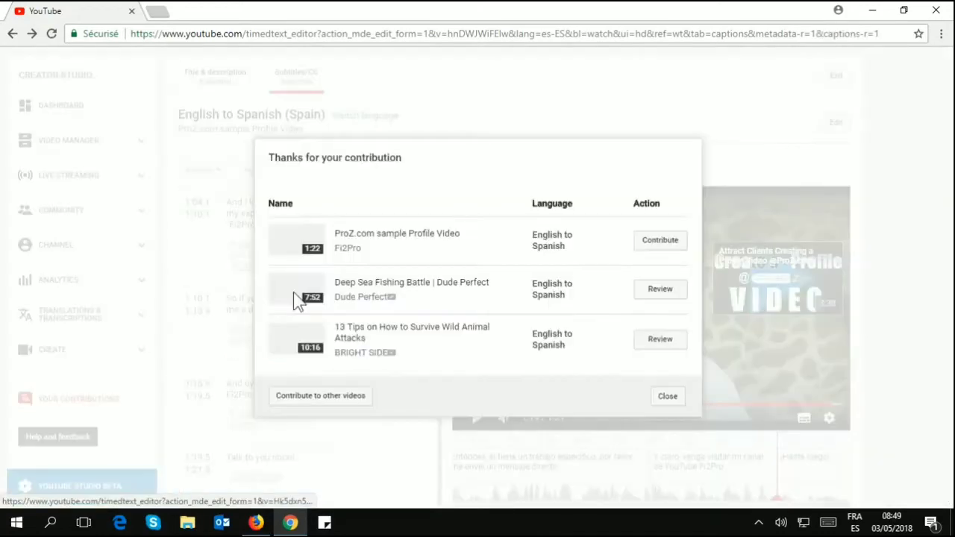
{"action": "left_click", "coordinate": [668, 396]}
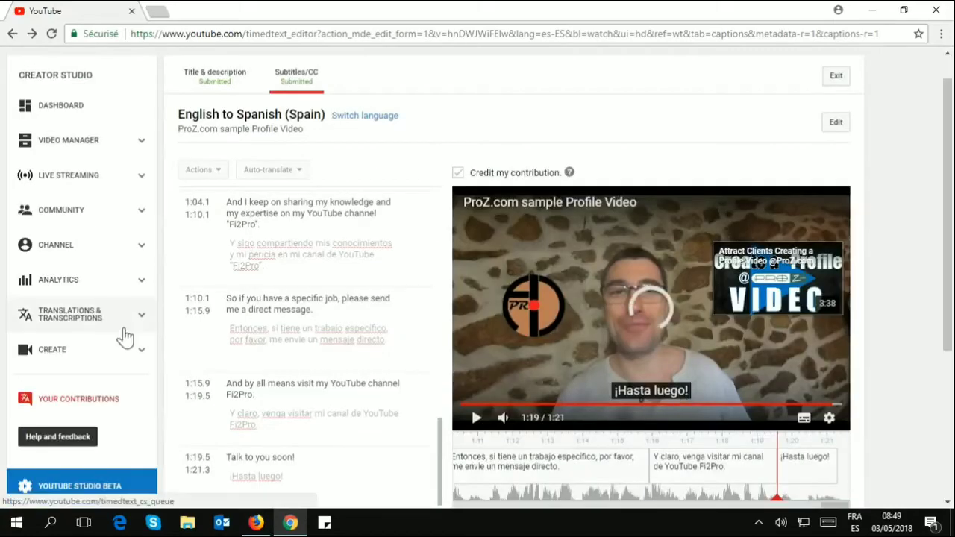
Open the overview of your own translation contributions in Creator Studio
{"action": "scroll", "coordinate": [124, 337], "scroll_direction": "down", "scroll_amount": 5}
{"action": "scroll", "coordinate": [124, 337], "scroll_direction": "up", "scroll_amount": 2}
{"action": "scroll", "coordinate": [125, 337], "scroll_direction": "up", "scroll_amount": 3}
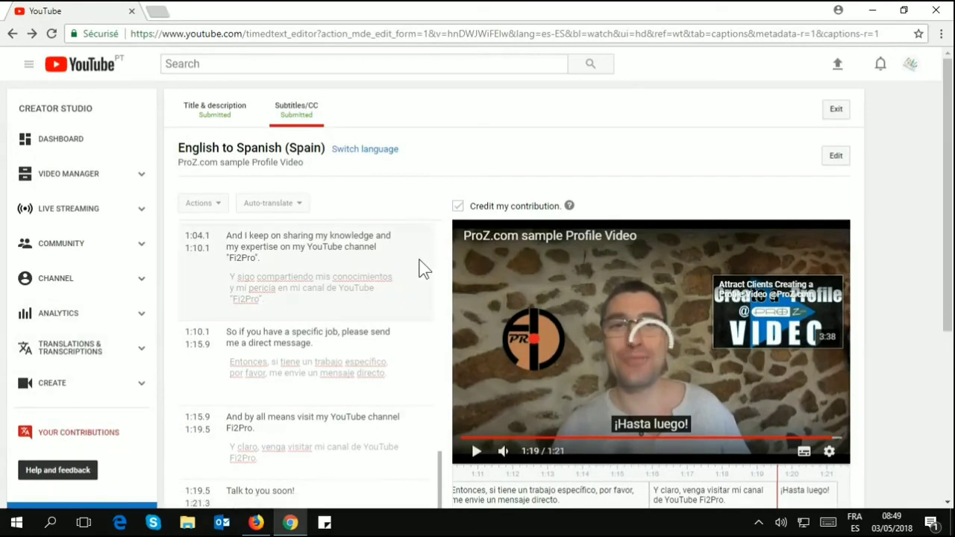
{"action": "left_click", "coordinate": [72, 438]}
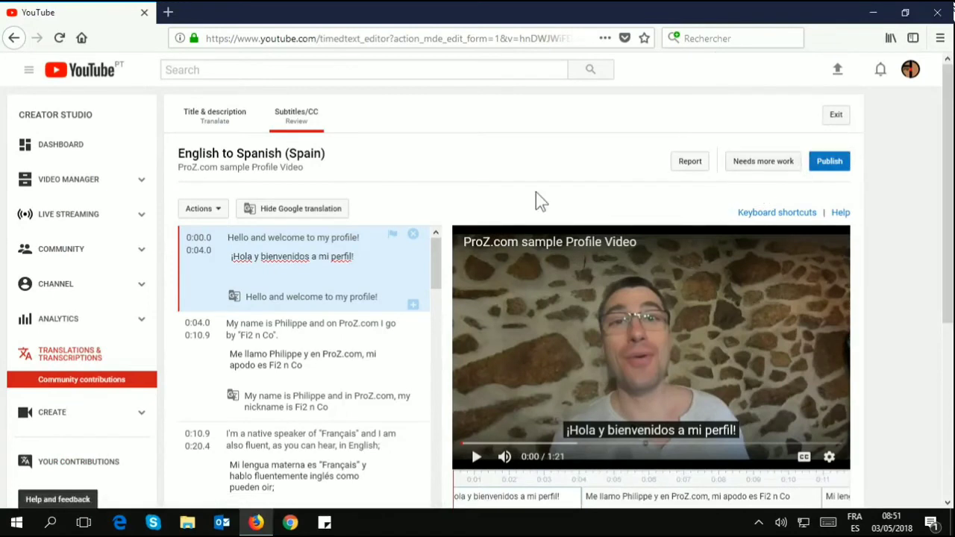
Publish the community-contributed Spanish (Spain) subtitles and the translated title and description of the ProZ.com sample Profile Video
{"action": "left_click", "coordinate": [829, 162]}
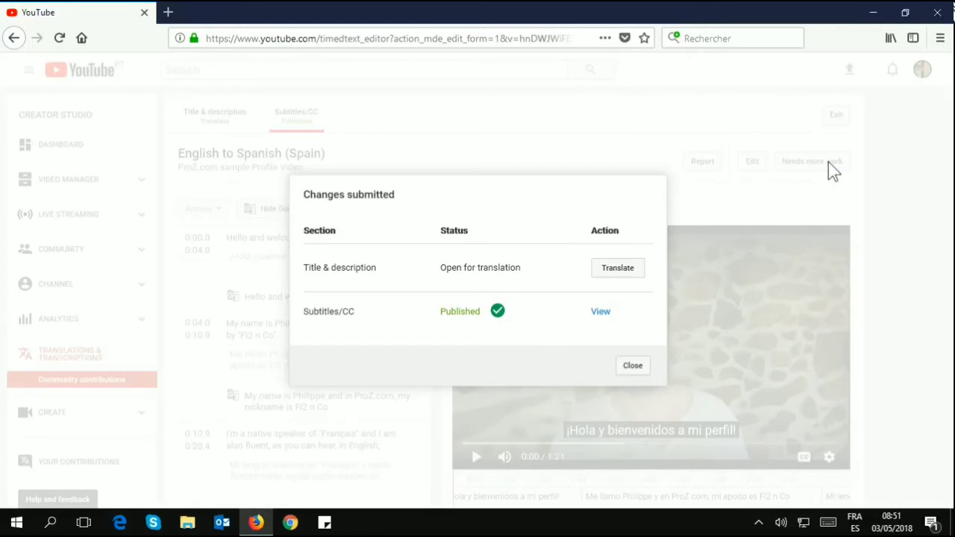
{"action": "left_click", "coordinate": [215, 119]}
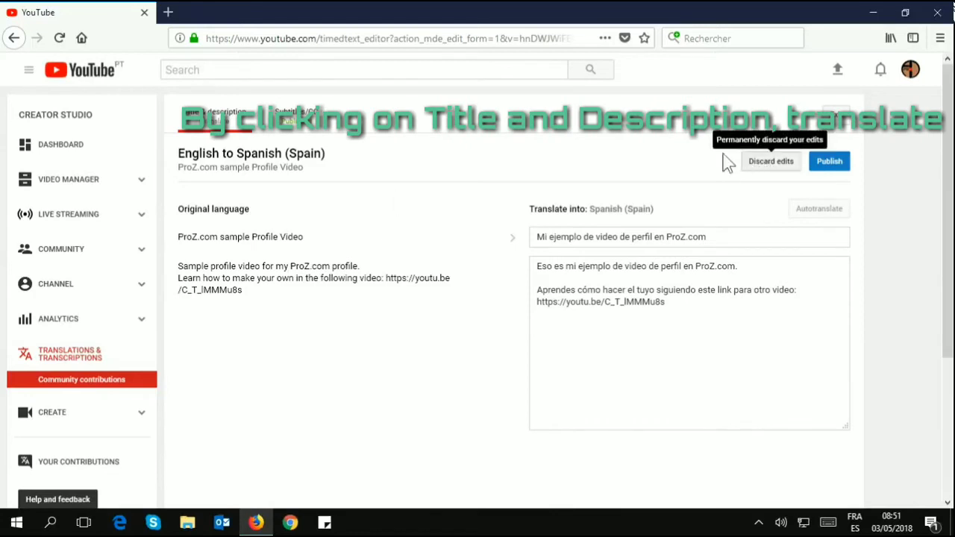
{"action": "left_click", "coordinate": [830, 162]}
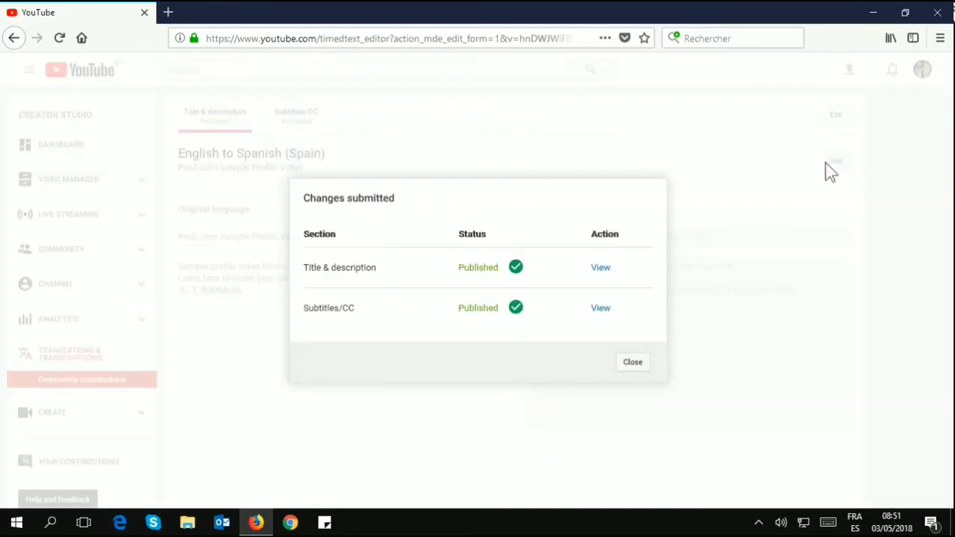
{"action": "left_click", "coordinate": [630, 365]}
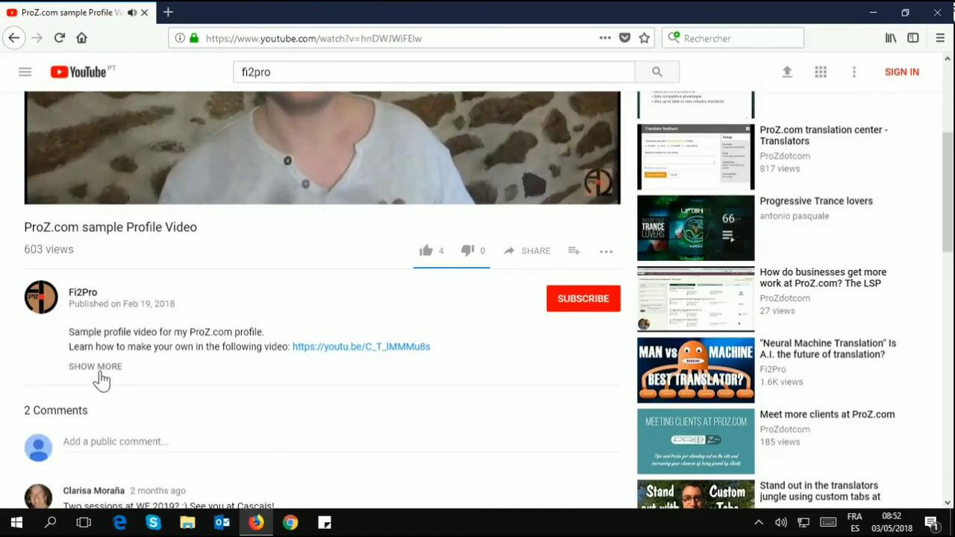
Show the video's full description and follow the French caption author credit to the About page of the Fi2 n Co channel
{"action": "left_click", "coordinate": [100, 373]}
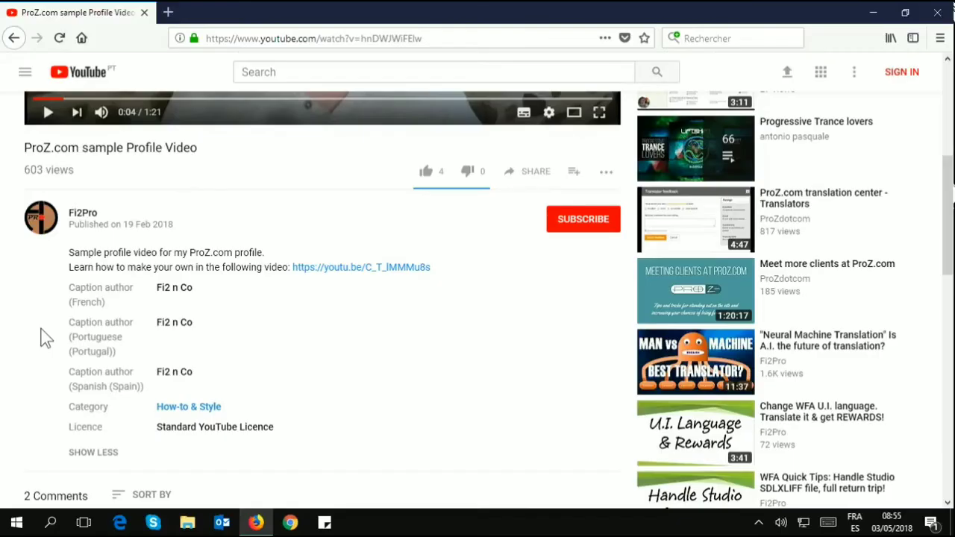
{"action": "left_click", "coordinate": [178, 297]}
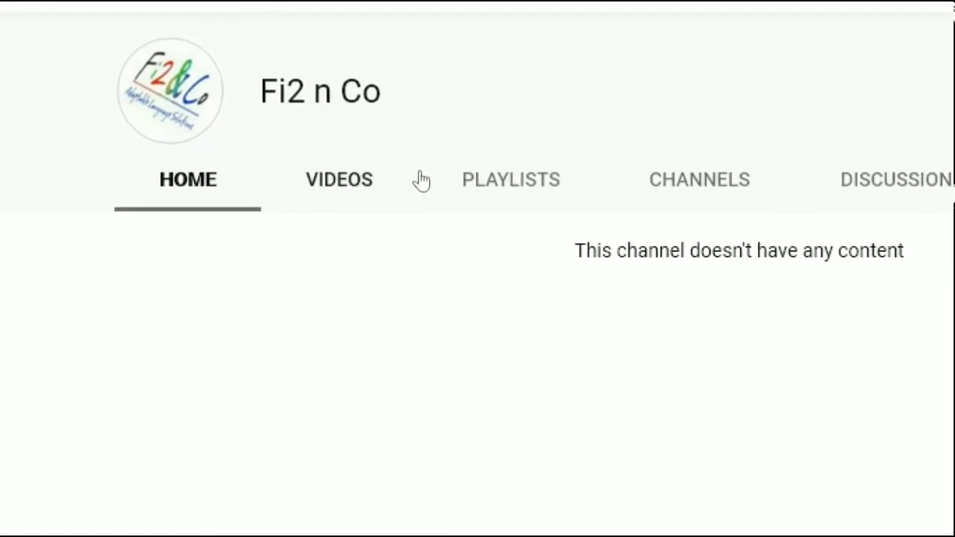
{"action": "left_click", "coordinate": [843, 182]}
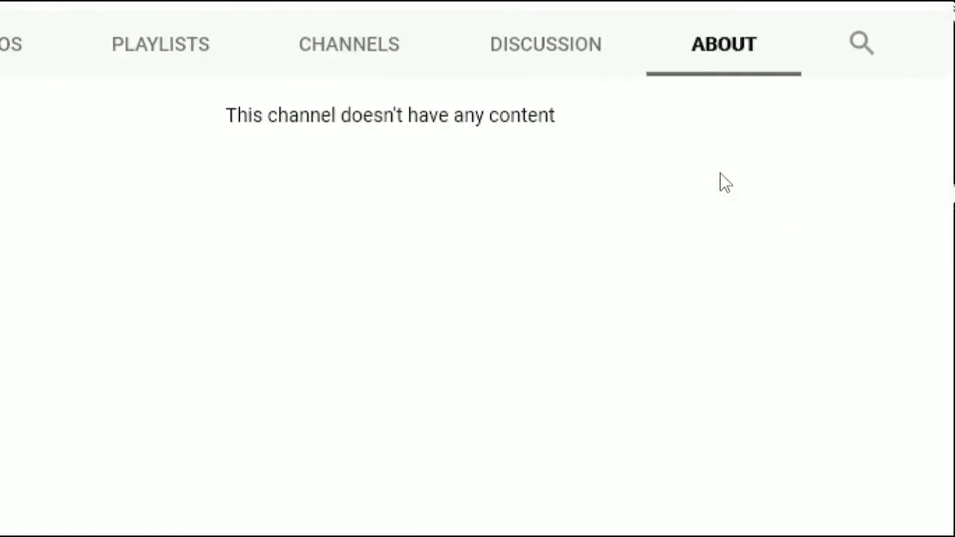